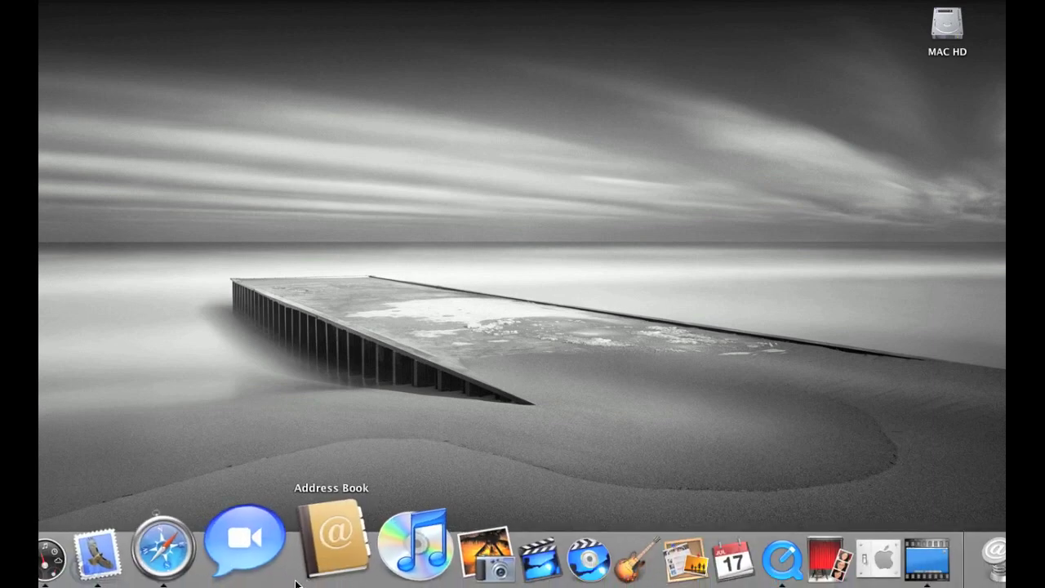
Step: Launch Mail and start adding a new account with POP as the account type
click(190, 559)
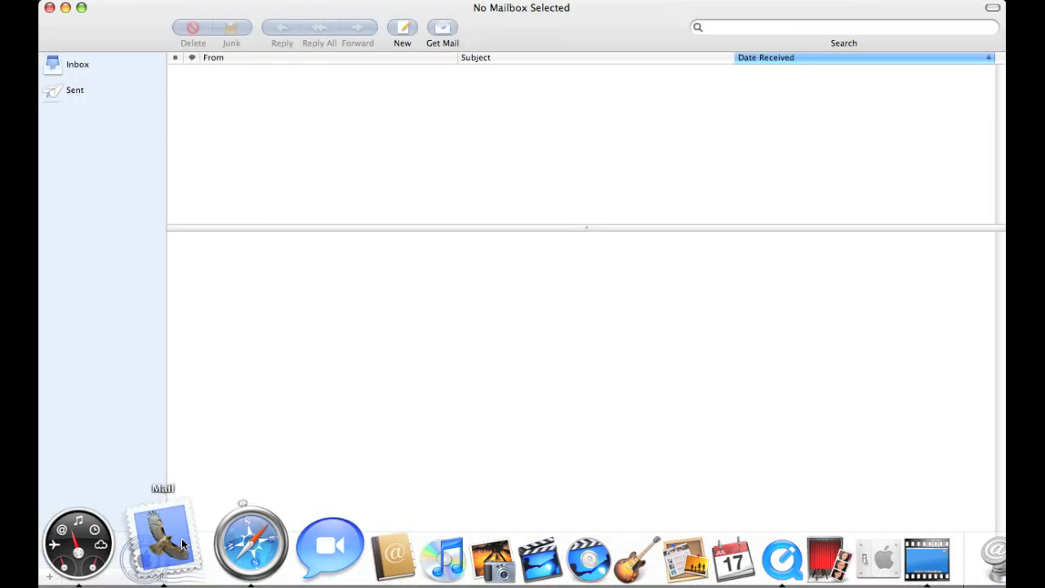
click(127, 2)
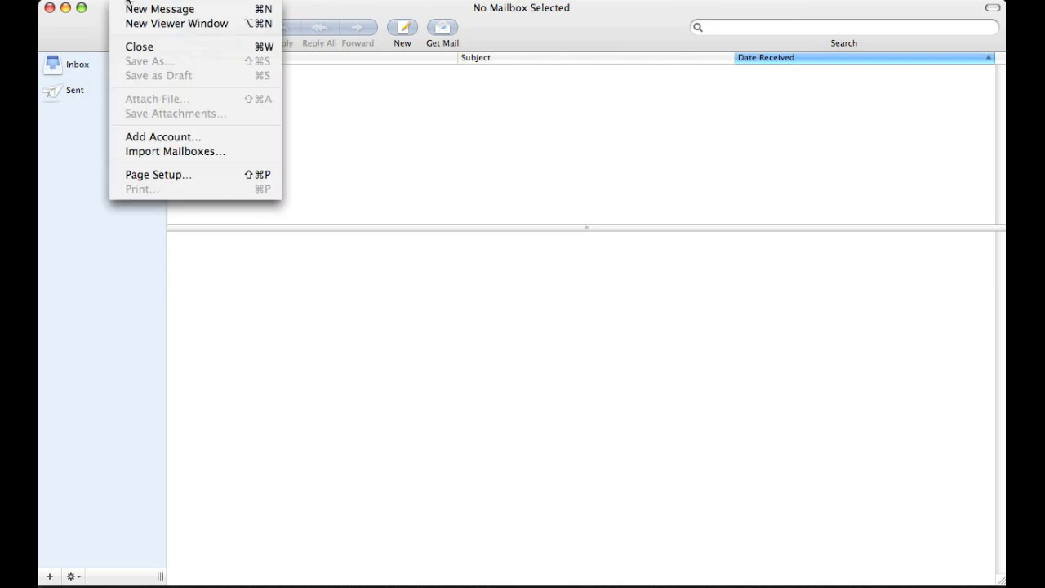
click(155, 136)
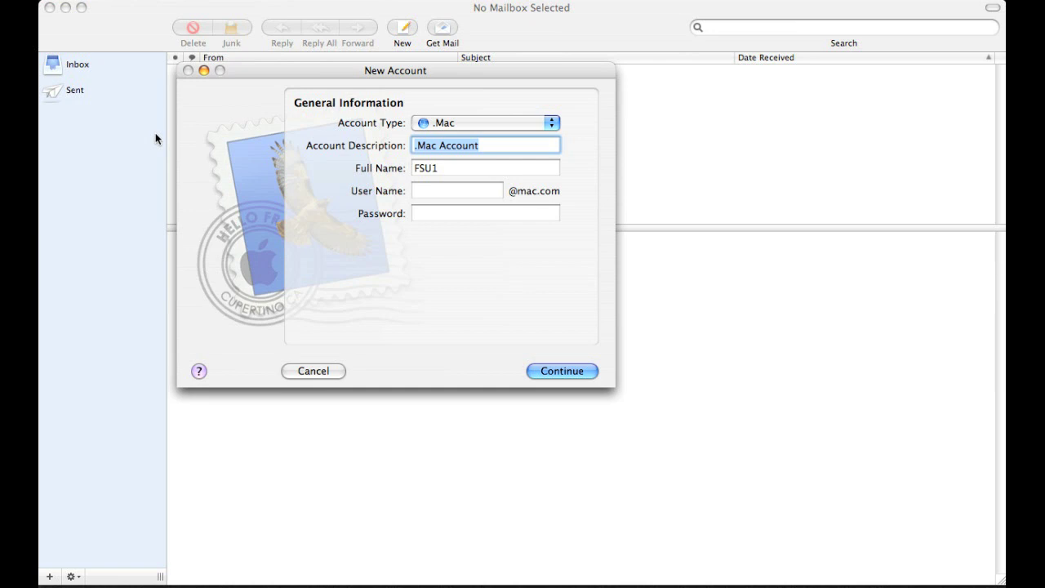
click(552, 124)
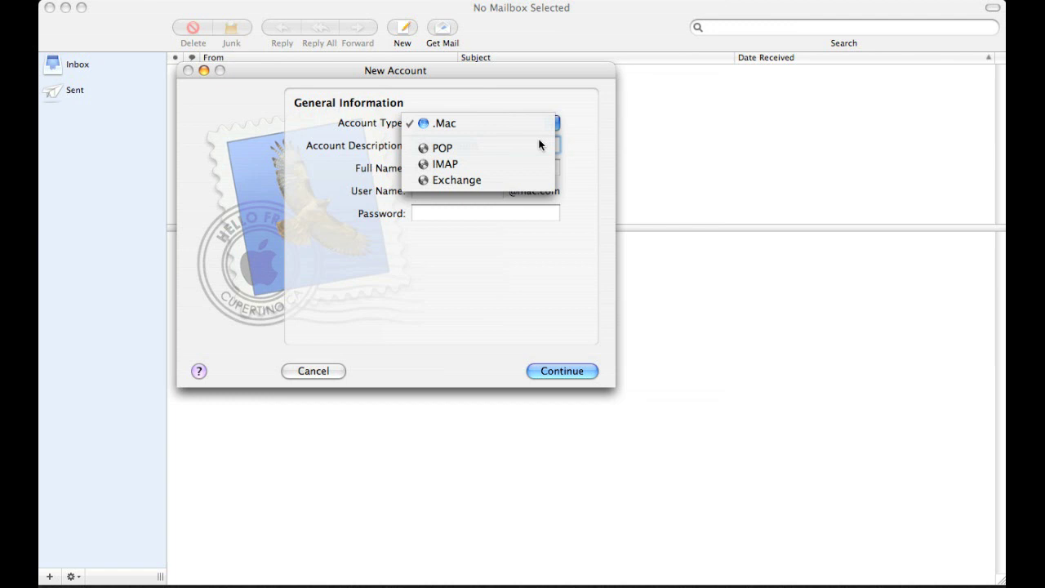
click(538, 145)
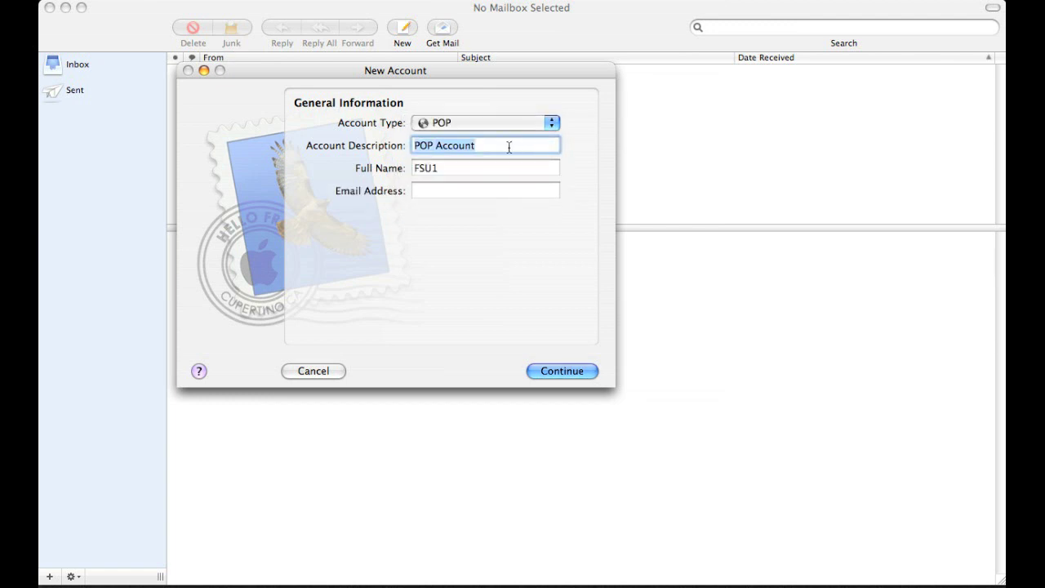
Step: Enter the description Jack's Mail, then the sender's full name and e-mail address
text(Jack)
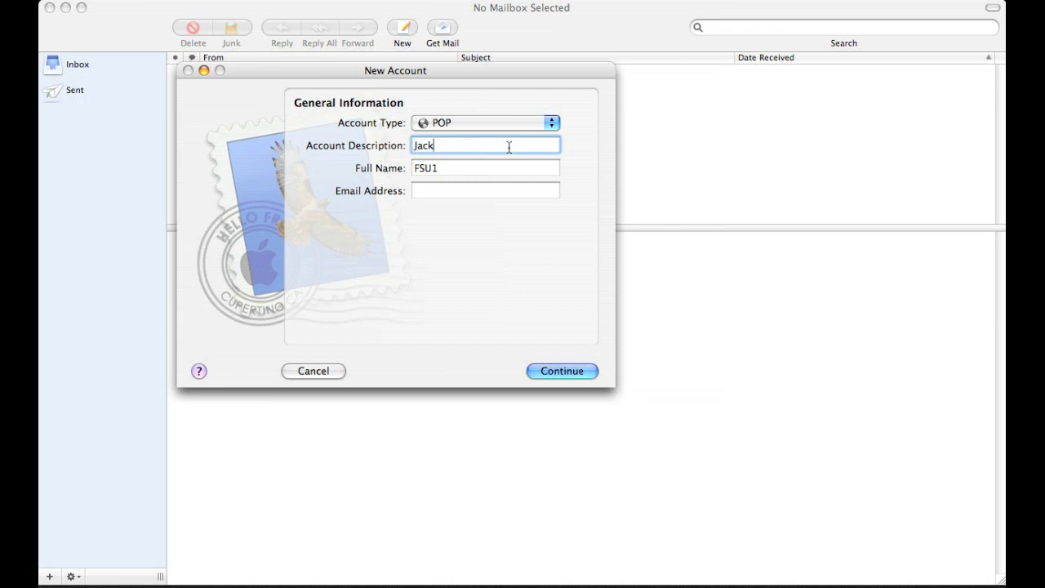
text('s Mail)
key(Tab)
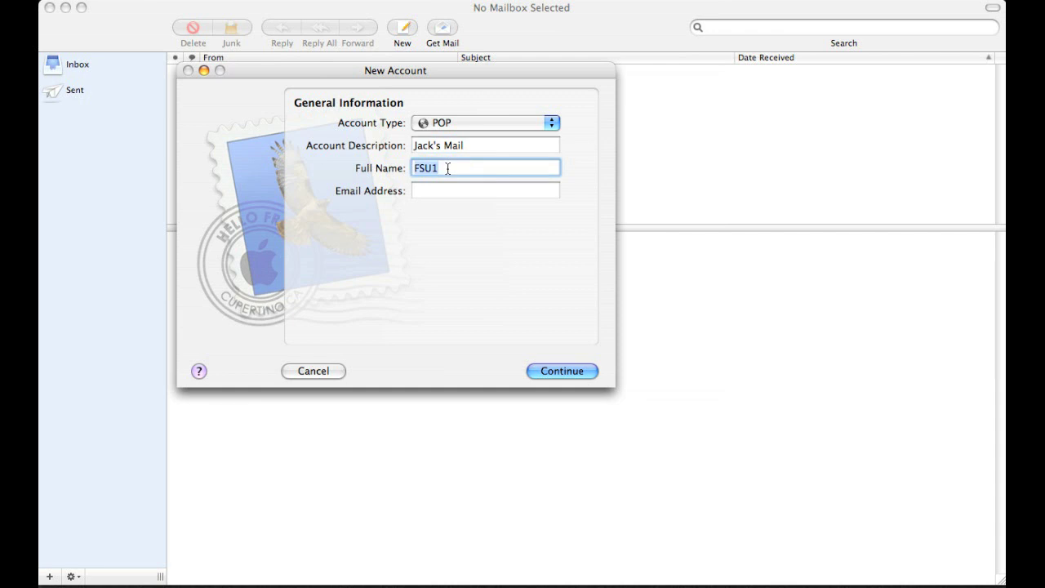
text(Jack's)
key(Tab)
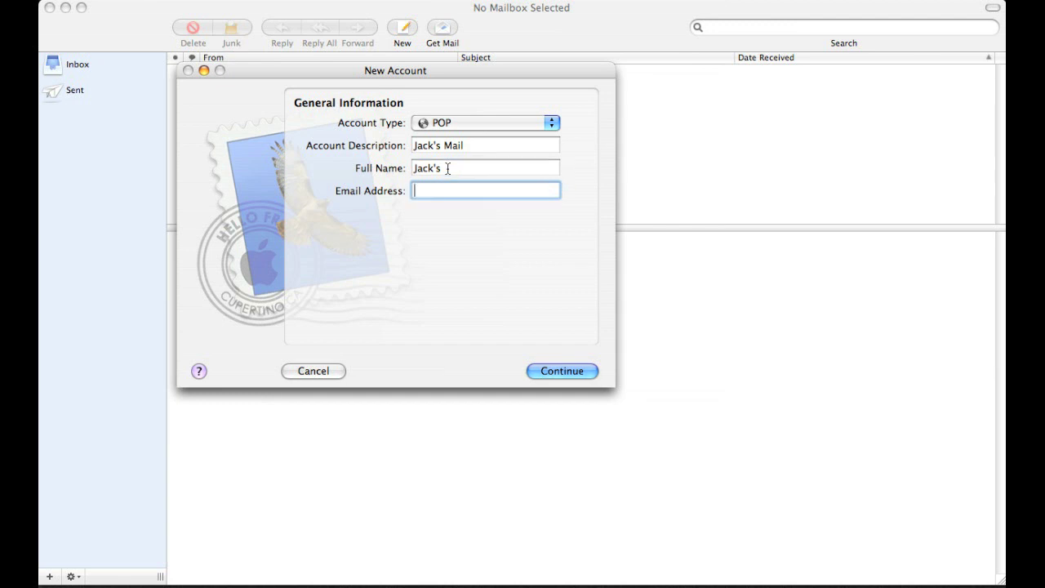
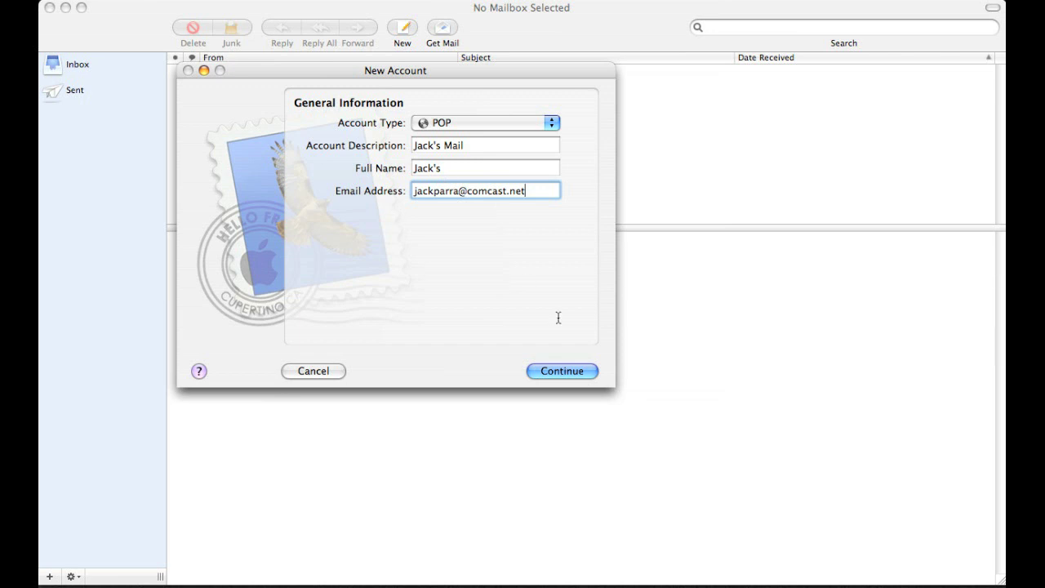
Step: Set the incoming mail server to mail.comcast.net and enter the account password
click(560, 371)
text(mail)
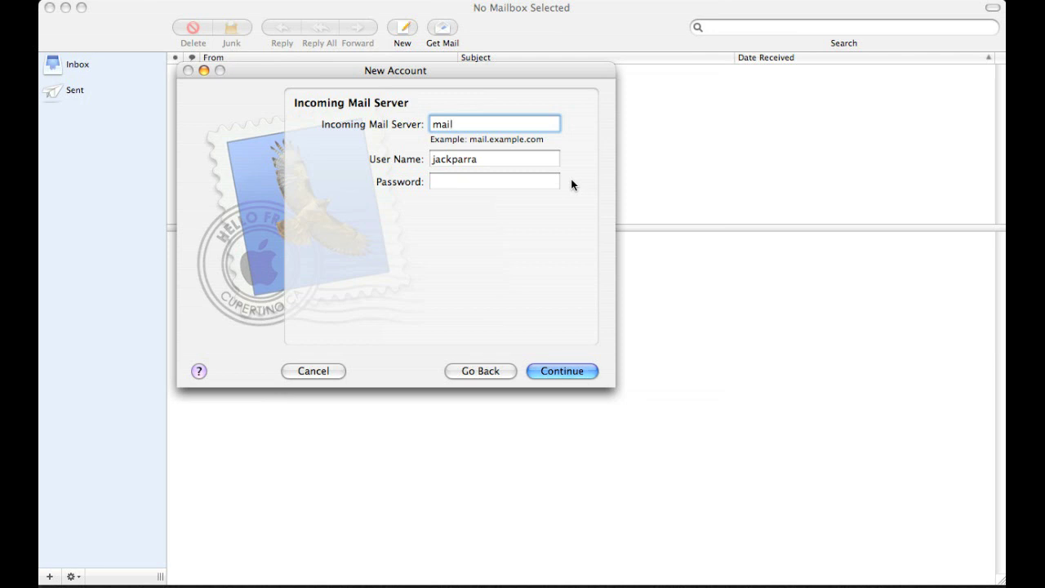
text(.coma)
text(ast.net)
key(Tab)
key(Tab)
text(••••••)
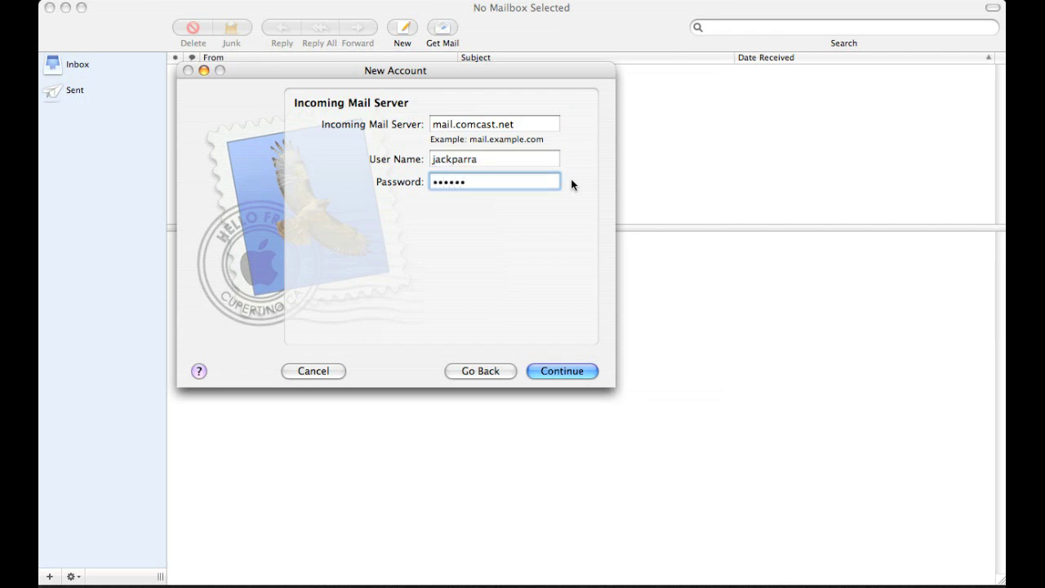
Step: Set the outgoing mail server to smtp.comcast.net
click(578, 373)
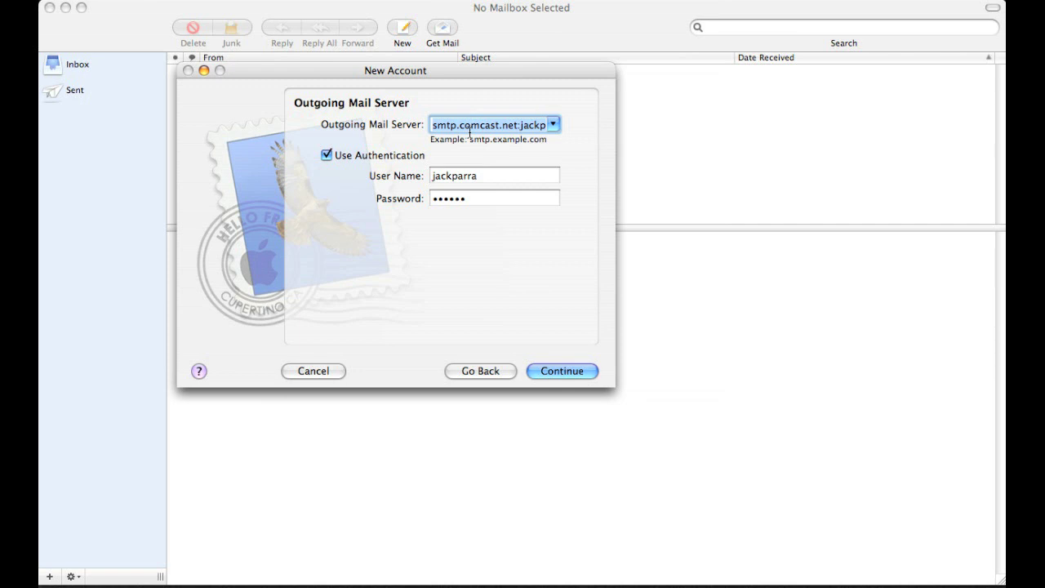
text(smtp)
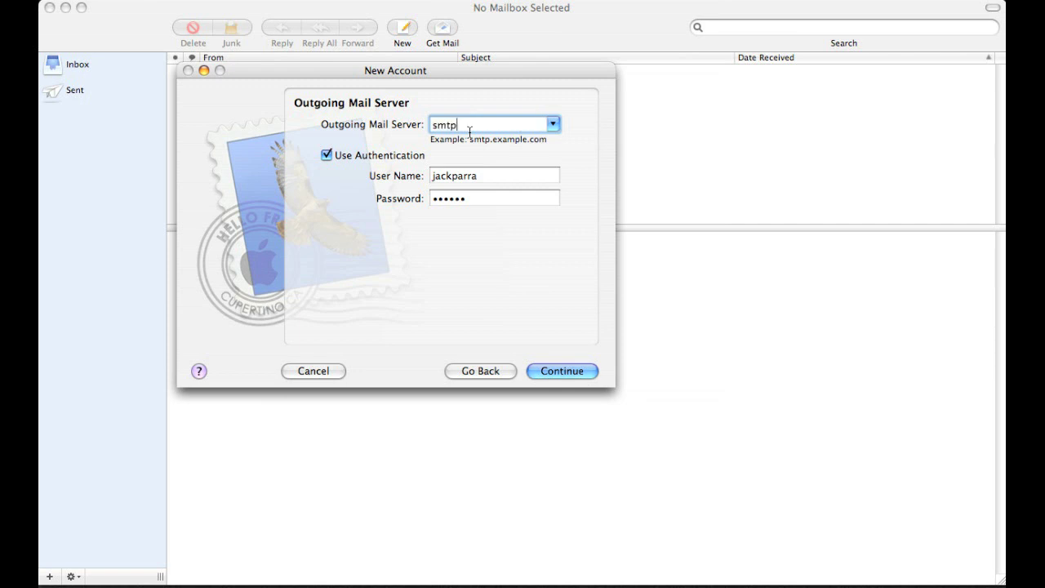
text(.camca)
key(BackSpace)
key(BackSpace)
key(BackSpace)
text(omcast.net)
Step: Complete the Jack's Mail account setup and view its 33 unread messages in the Inbox
click(549, 371)
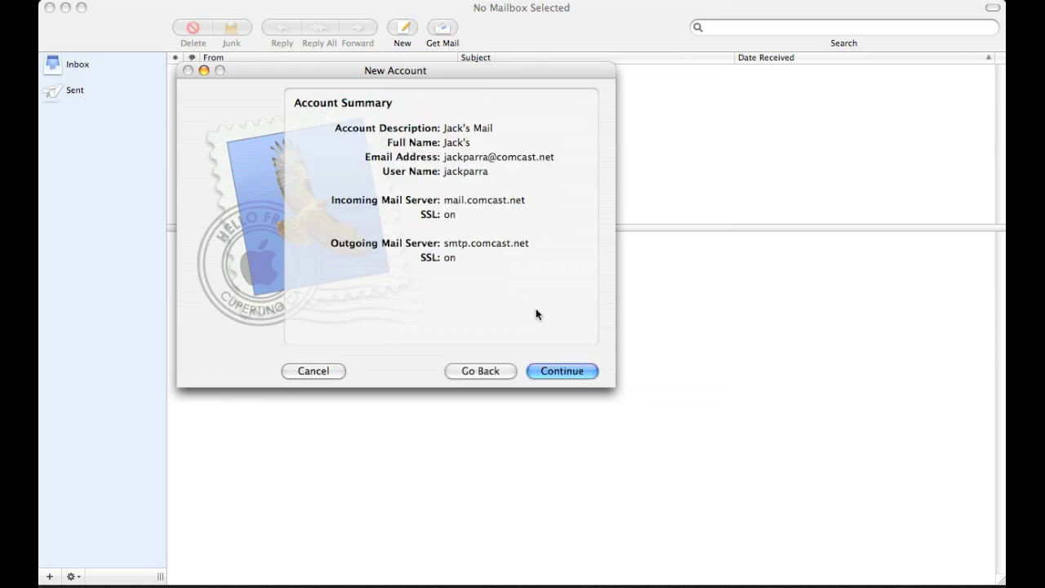
click(574, 373)
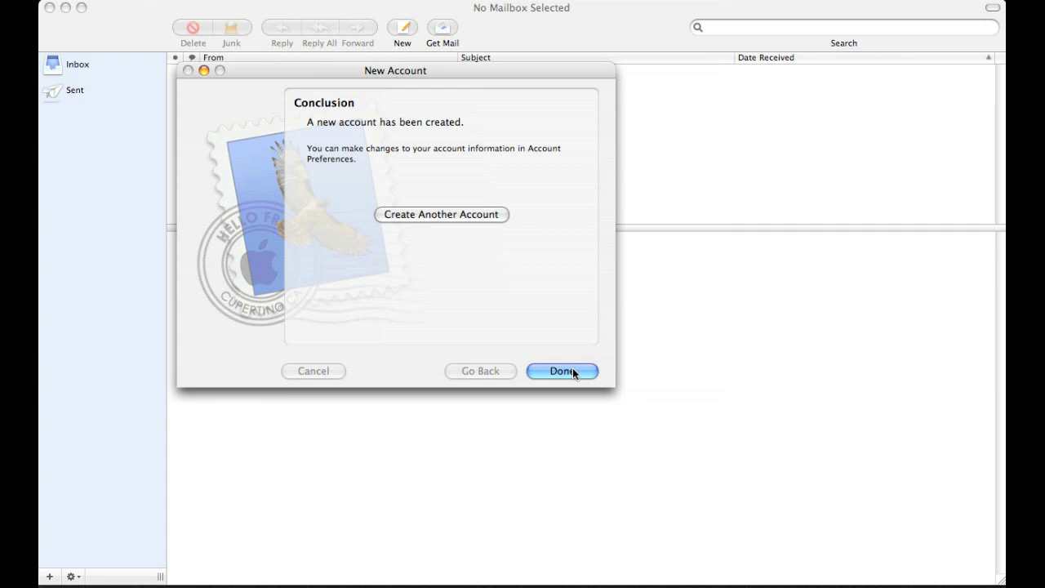
click(573, 370)
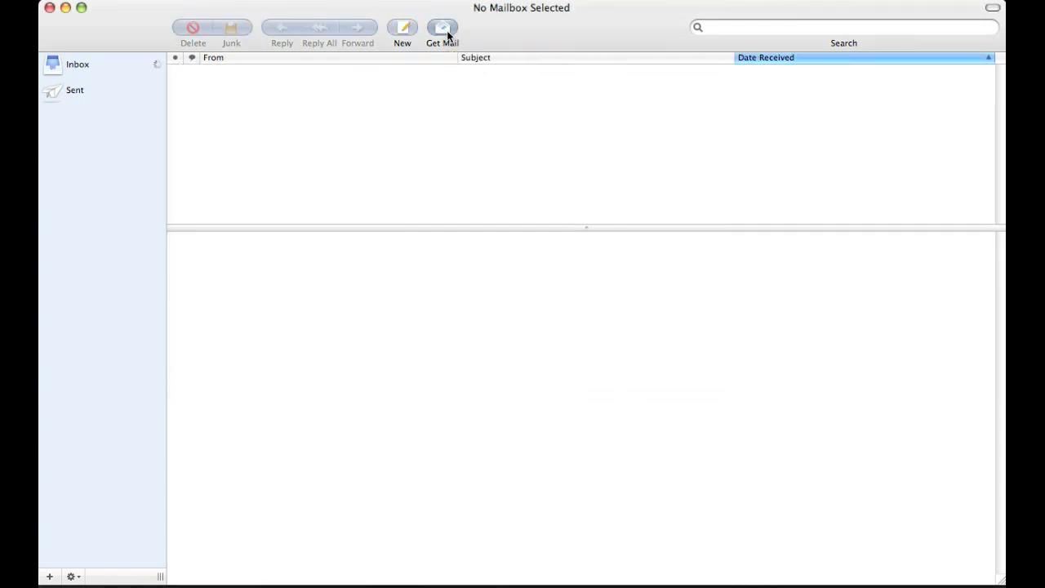
click(68, 64)
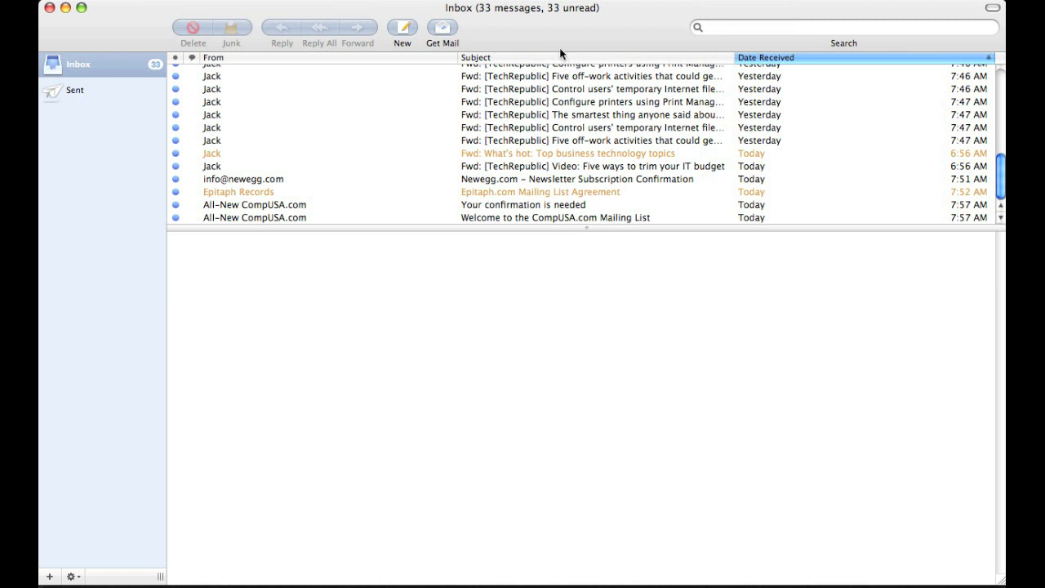
click(238, 1)
click(237, 1)
click(237, 1)
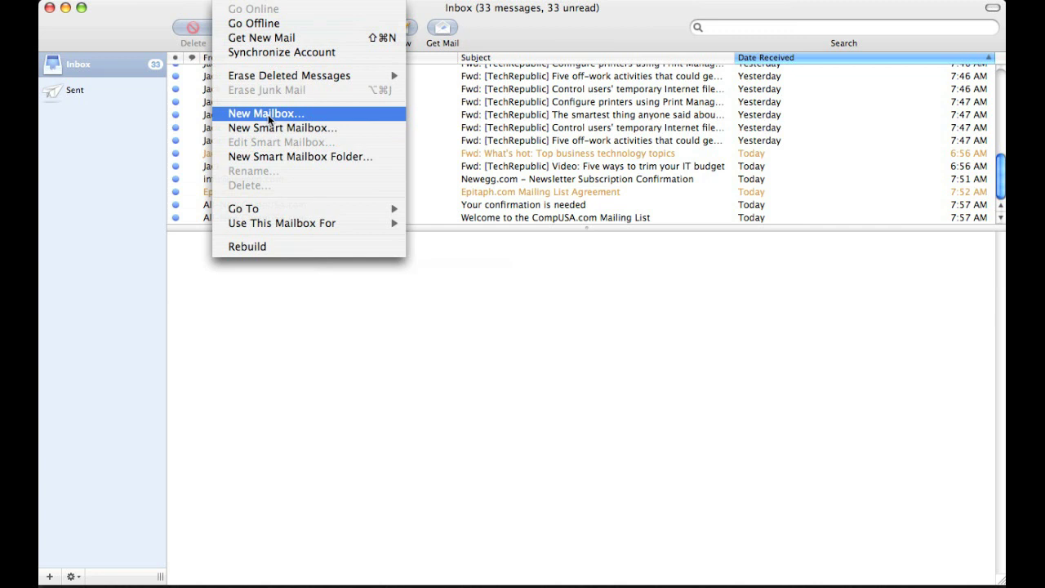
Step: Create a new mailbox named Jack's mail stored On My Mac
click(268, 116)
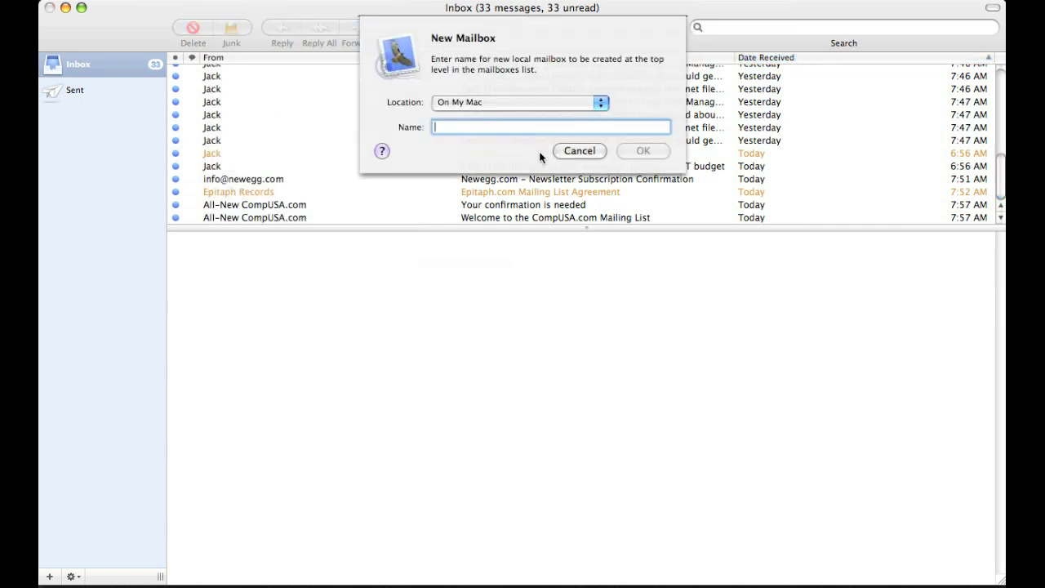
text(Jack's )
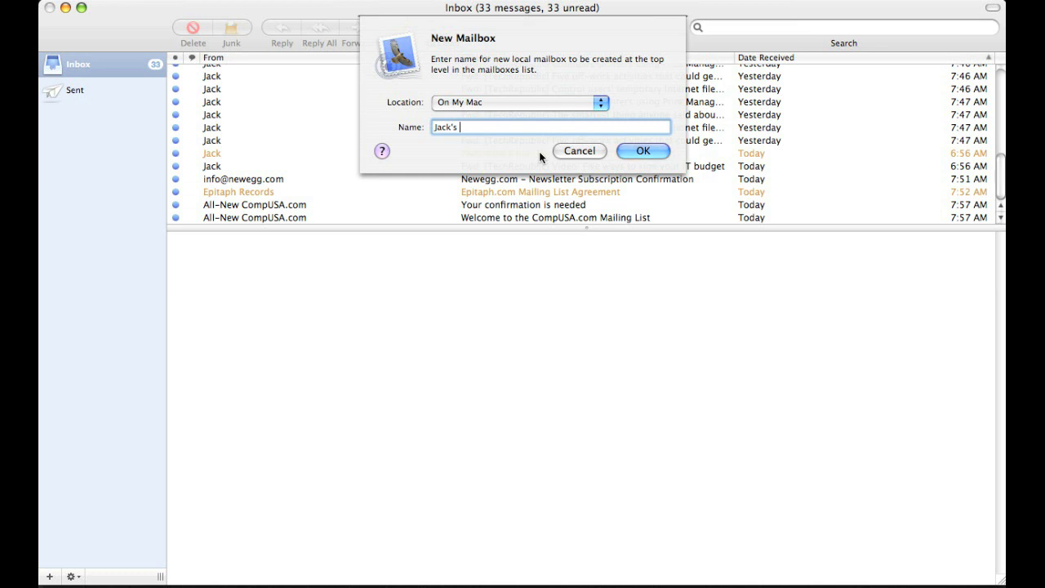
text(miil)
click(652, 153)
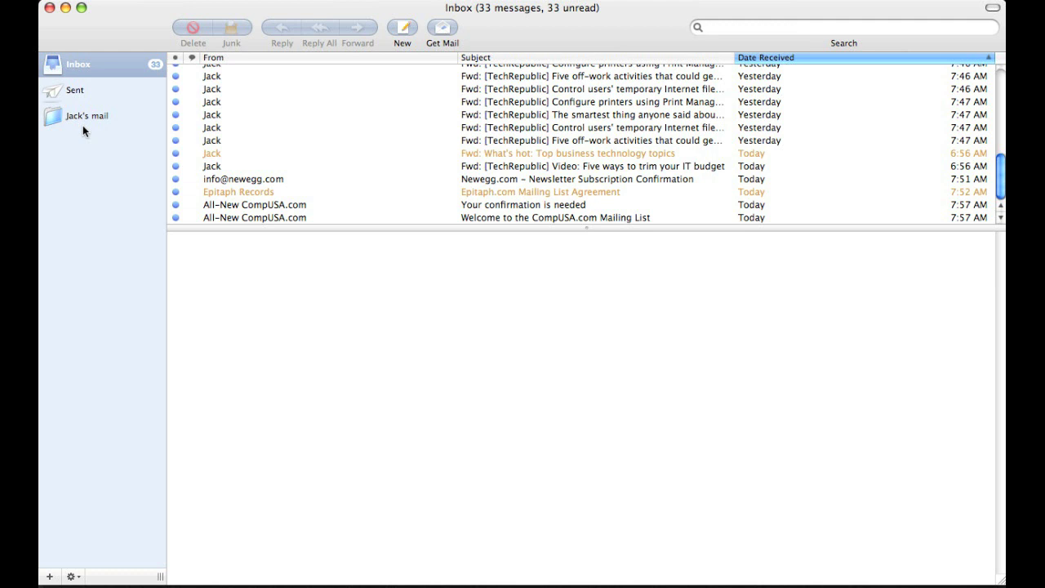
mouse_move(82, 125)
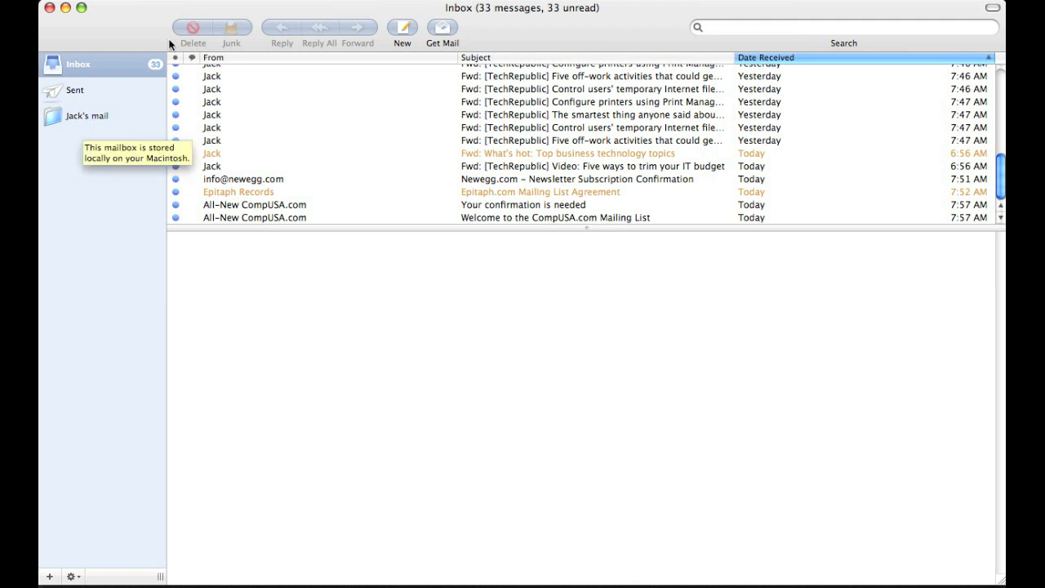
Step: Start a new rule described as jack's mail, matching senders that contain Jack
click(97, 2)
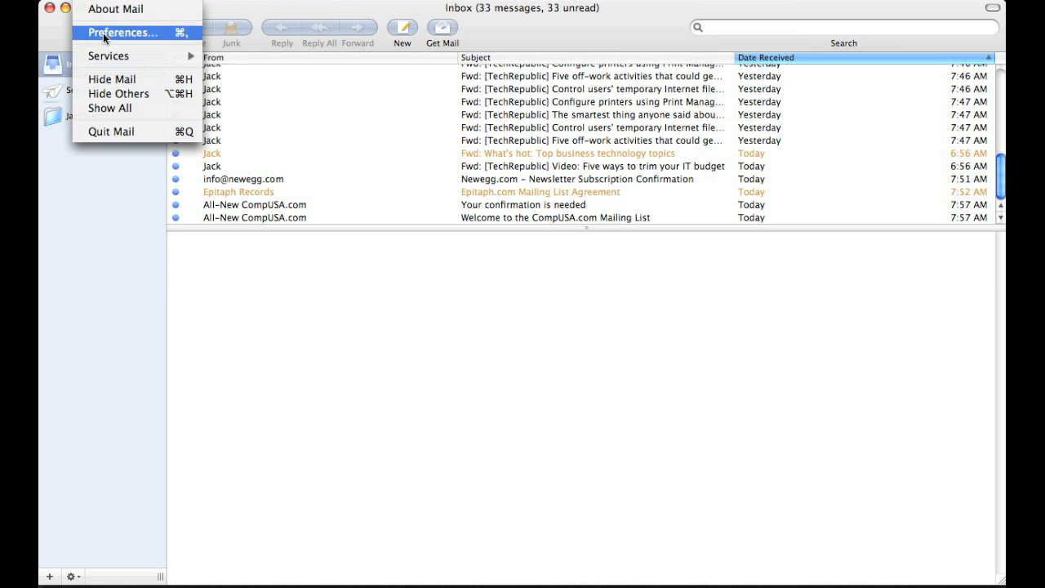
click(103, 32)
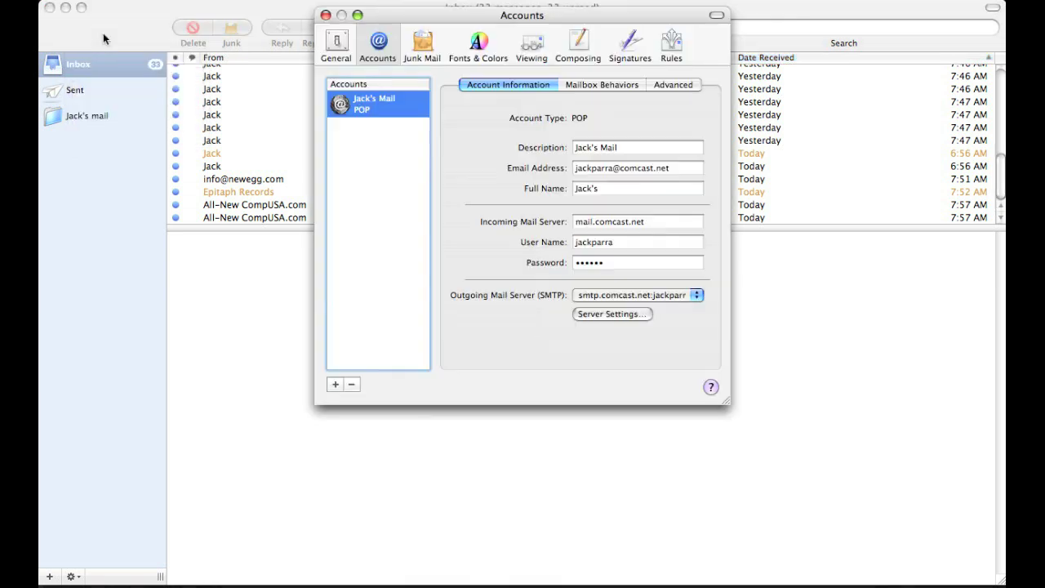
click(671, 45)
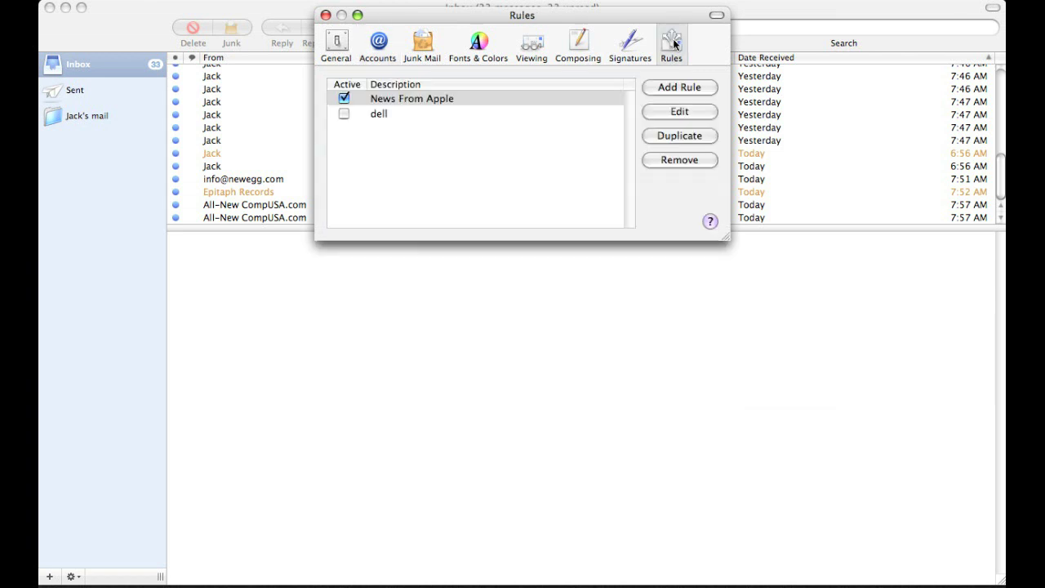
click(685, 91)
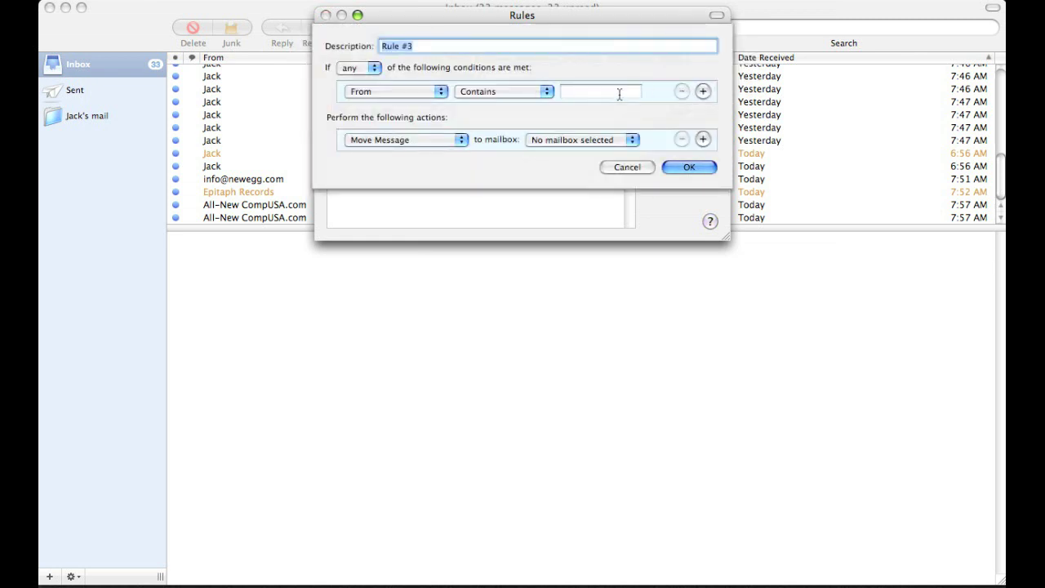
text(jack's )
text(sent)
key(BackSpace)
key(BackSpace)
key(BackSpace)
key(BackSpace)
text(mail)
click(617, 97)
text(Jack)
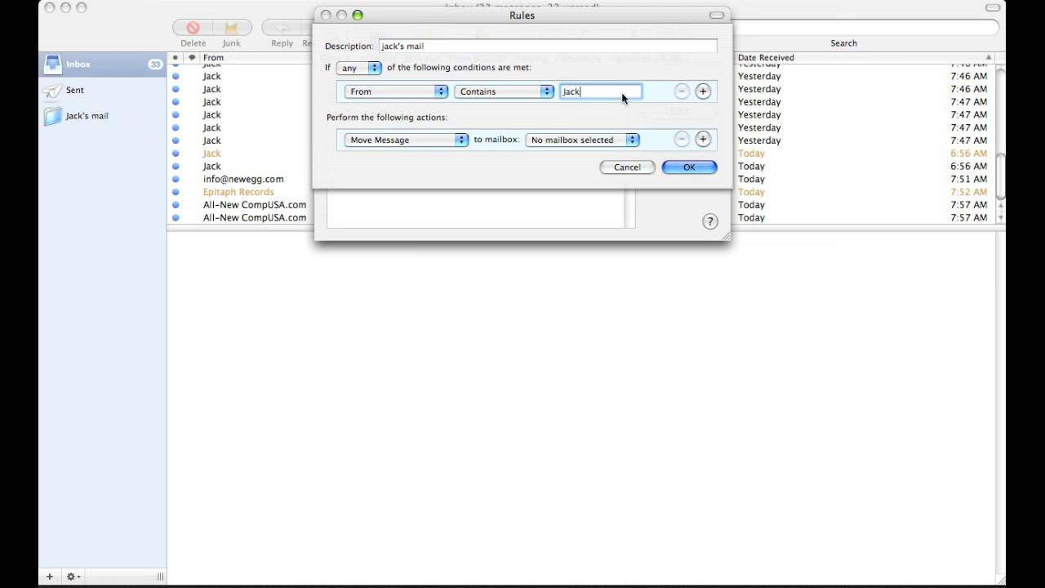
Step: Remove the Any Recipient condition, move matching messages to Jack's mail, and save the rule
click(703, 92)
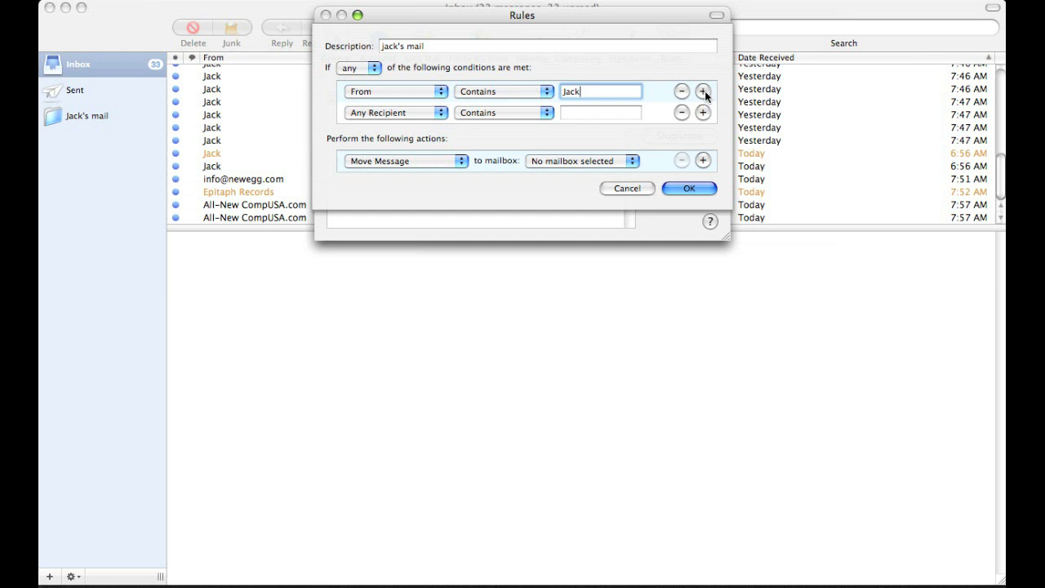
click(682, 113)
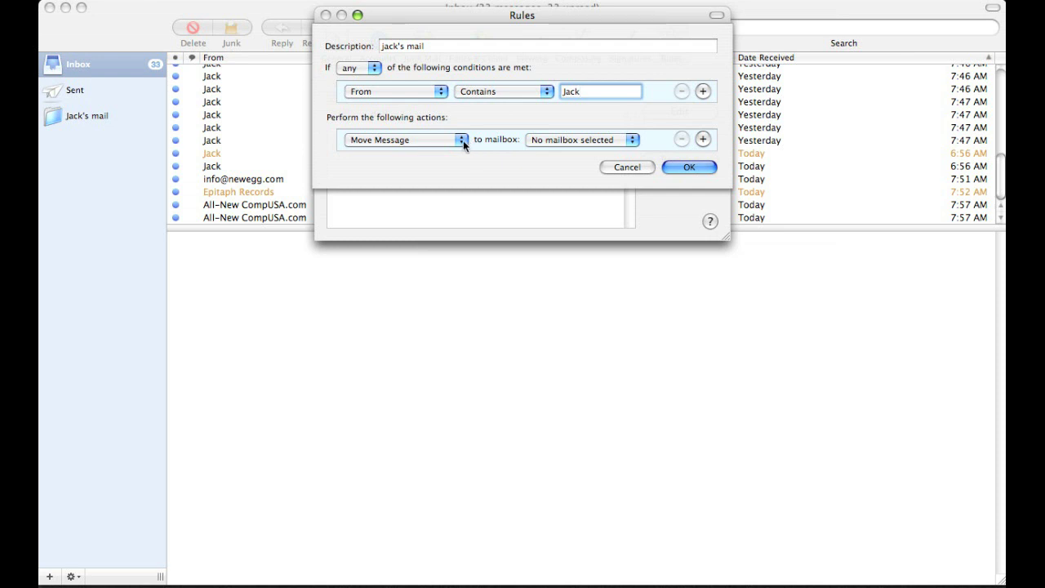
click(628, 140)
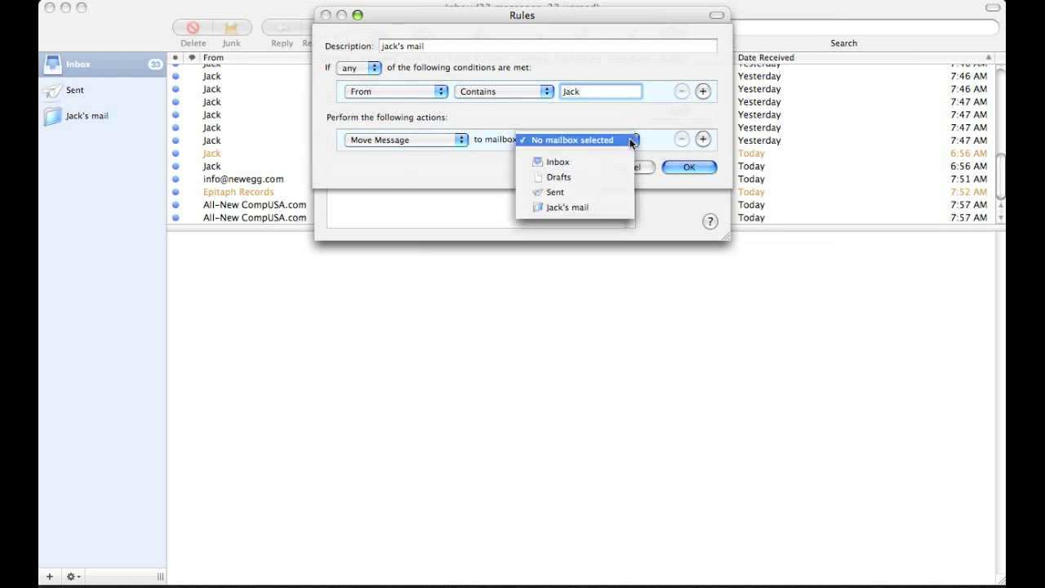
click(585, 207)
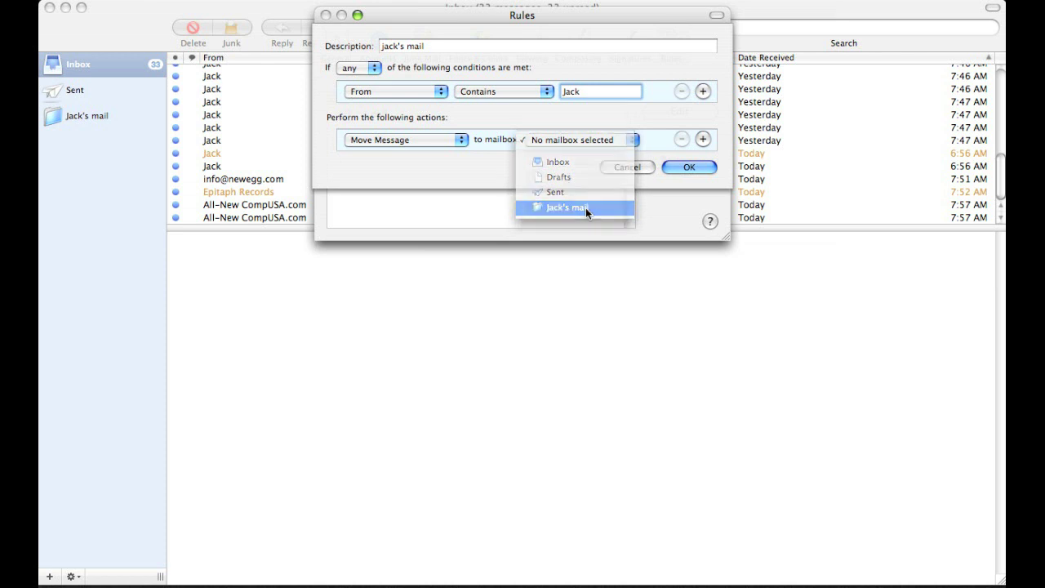
click(702, 167)
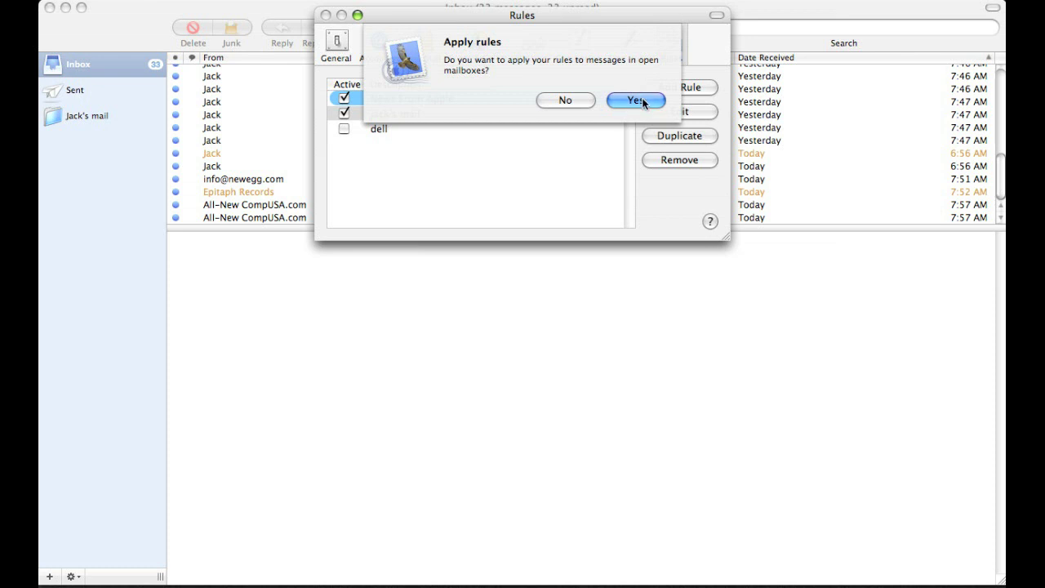
Step: Apply the rule to existing mail, close Rules, check Jack's mail, then return to the Inbox
click(643, 99)
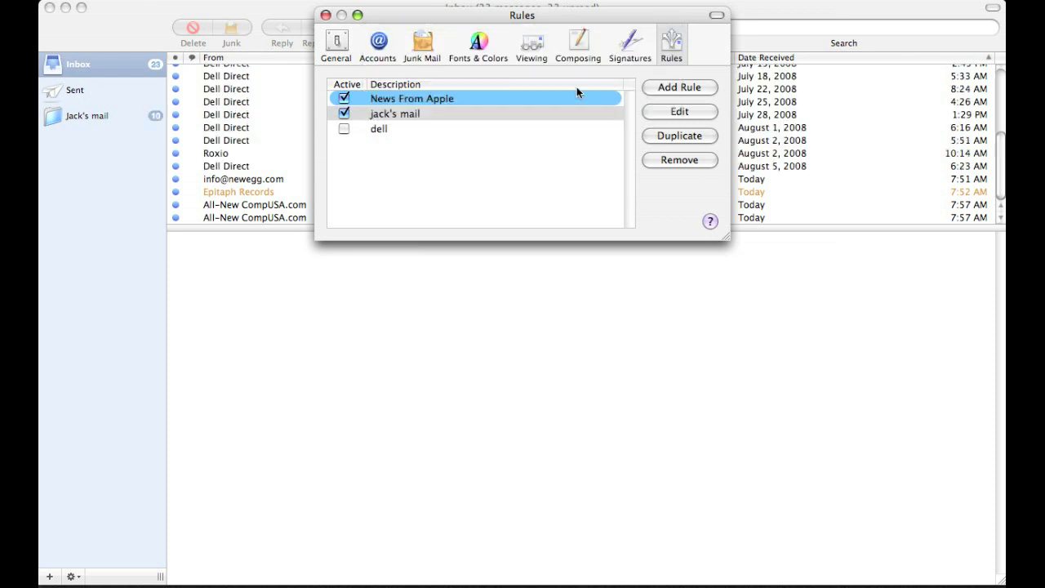
click(325, 15)
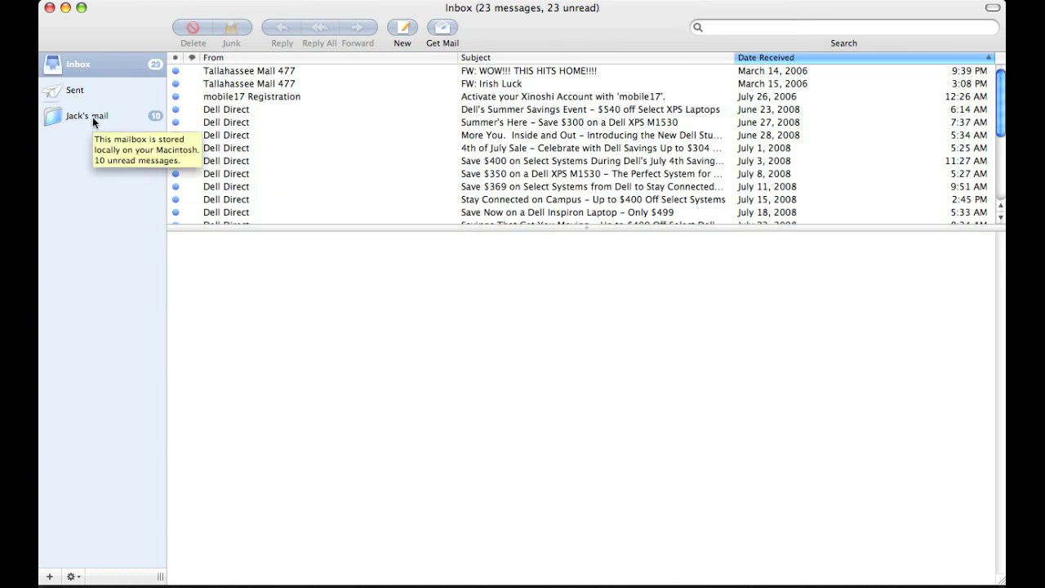
click(93, 117)
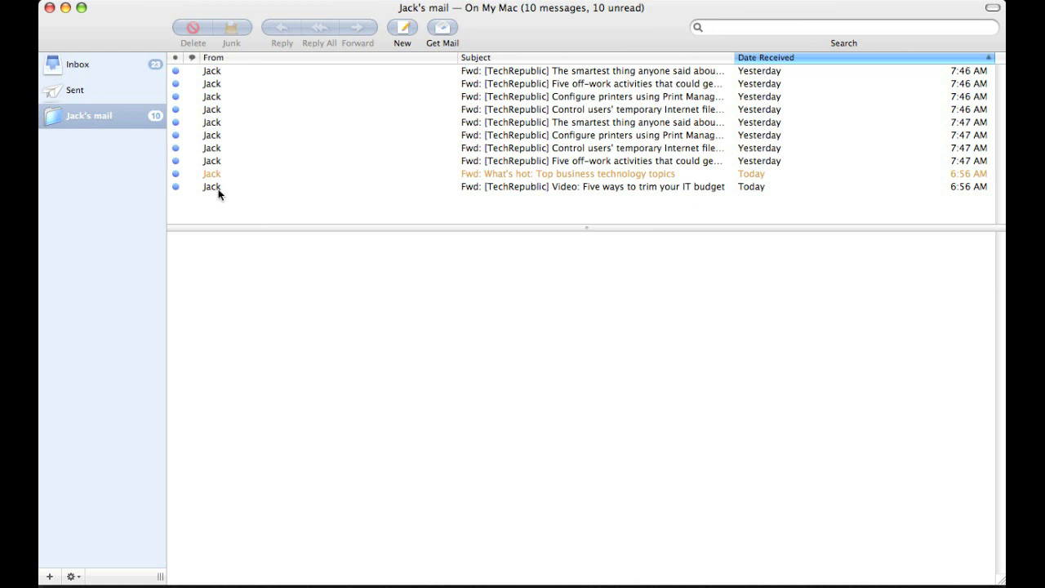
key(super+1)
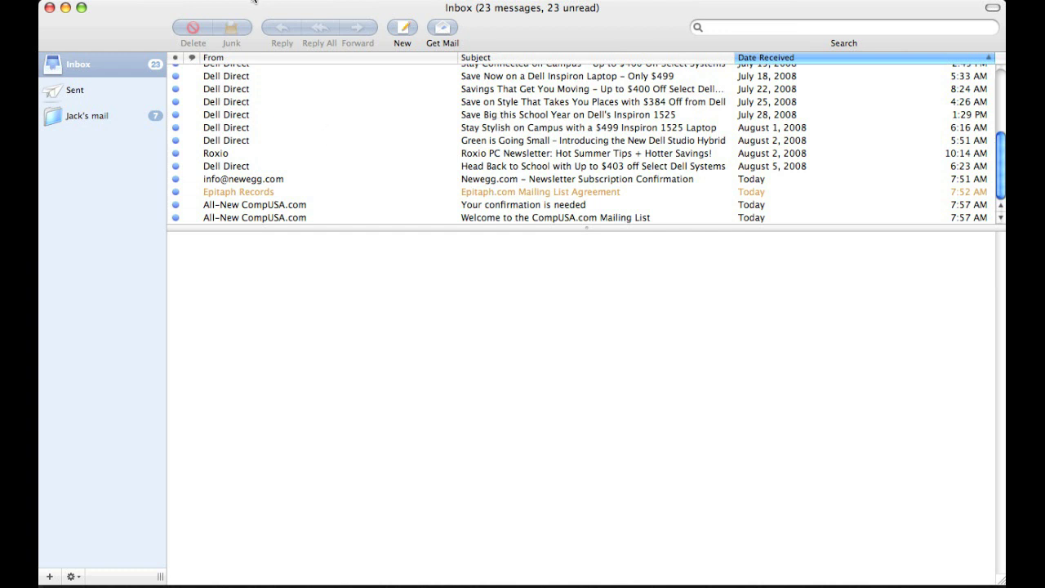
Step: Create a smart mailbox named Dell collecting messages whose sender contains Dell Direct
click(253, 1)
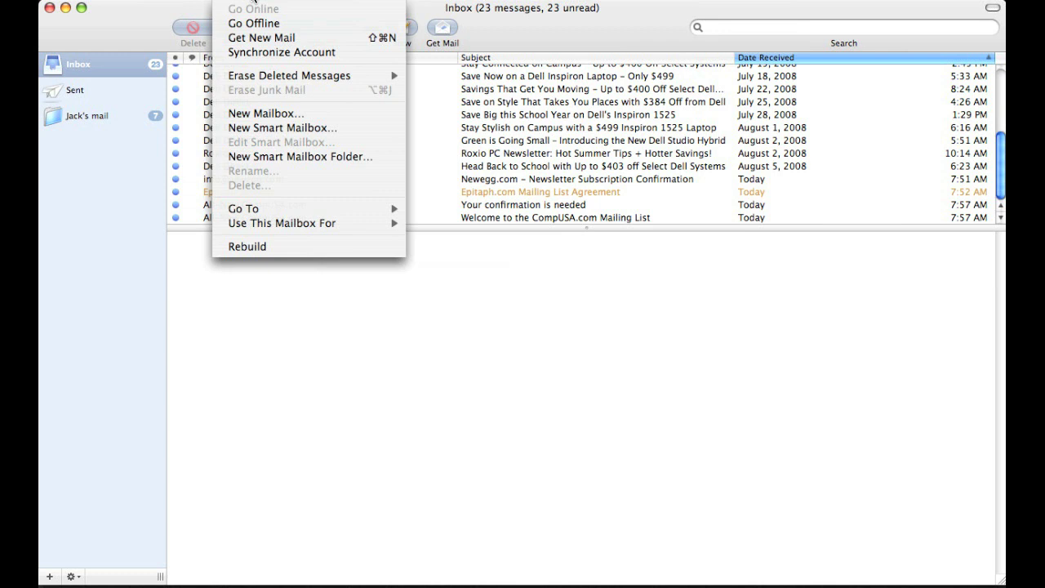
click(265, 131)
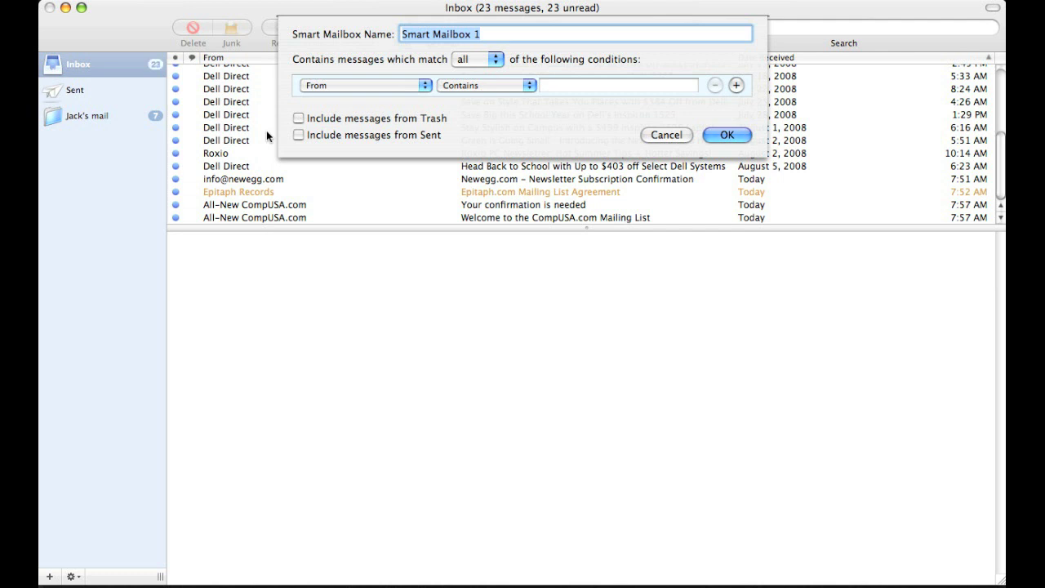
text(Dell)
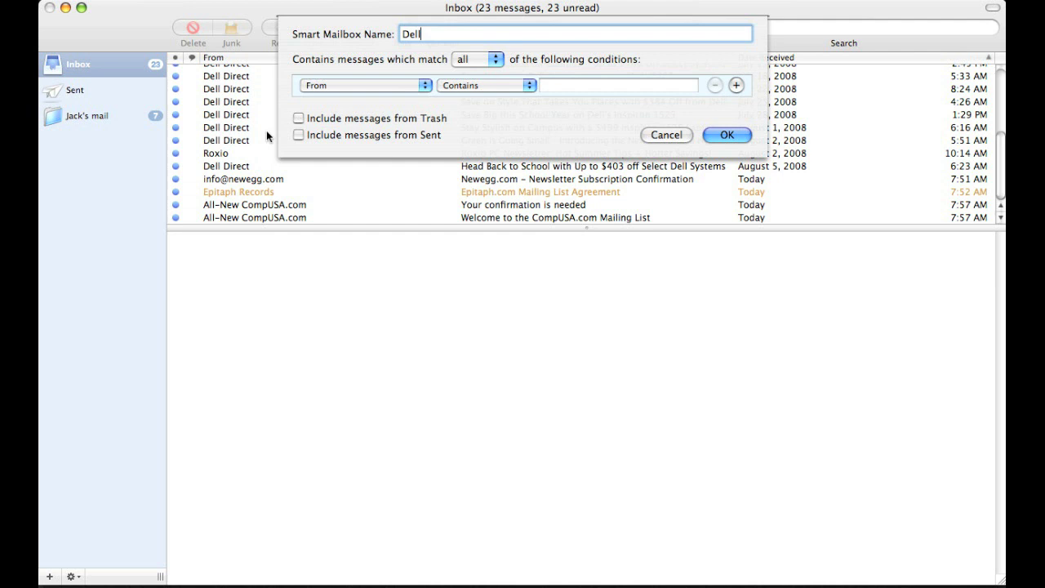
click(555, 90)
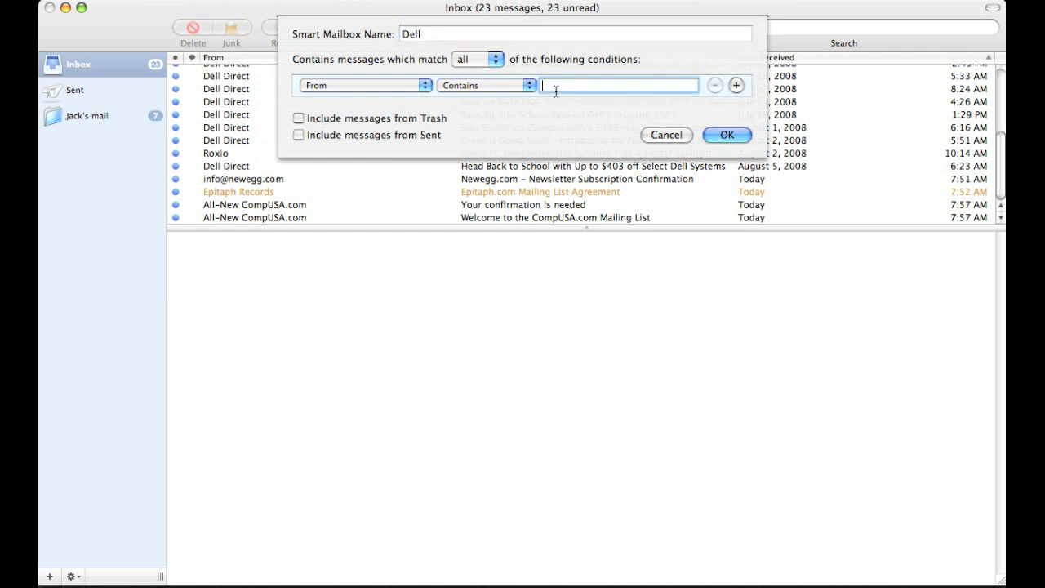
text(Dell Direct)
click(725, 136)
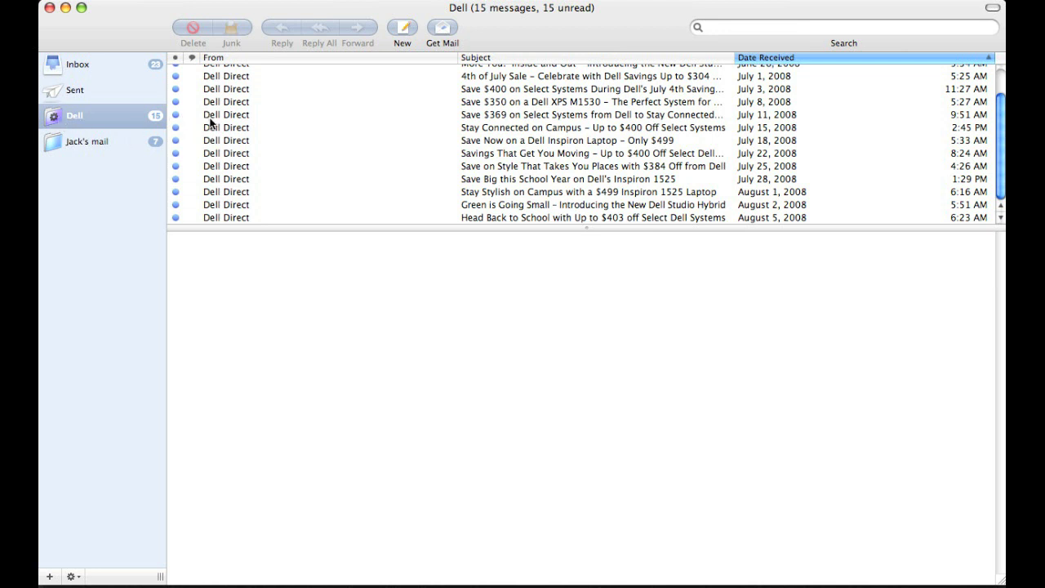
Step: Scroll through the message list and go back from the Mall mailbox to the Inbox
scroll(1003, 94, up, 3)
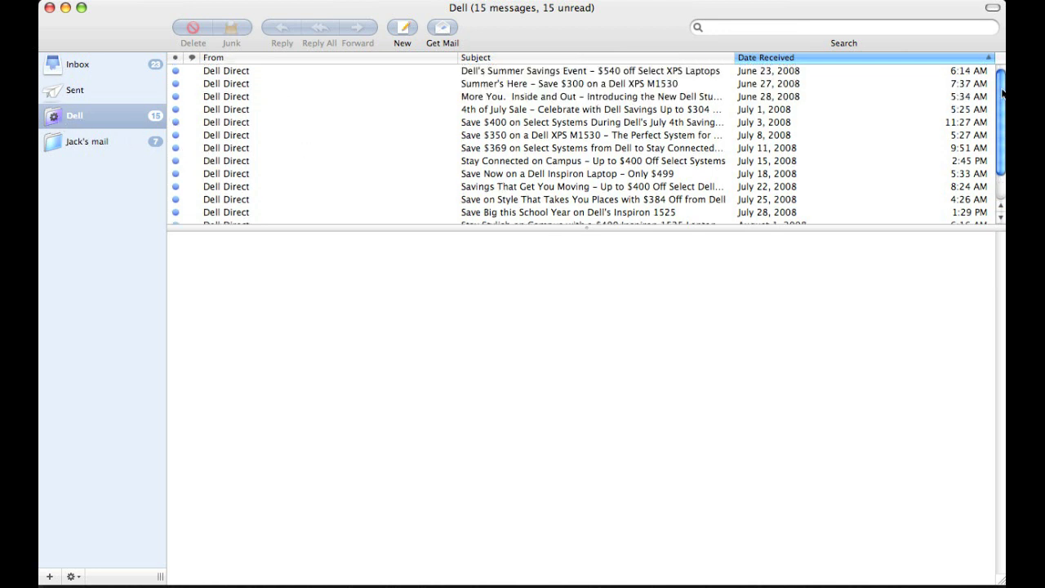
click(97, 66)
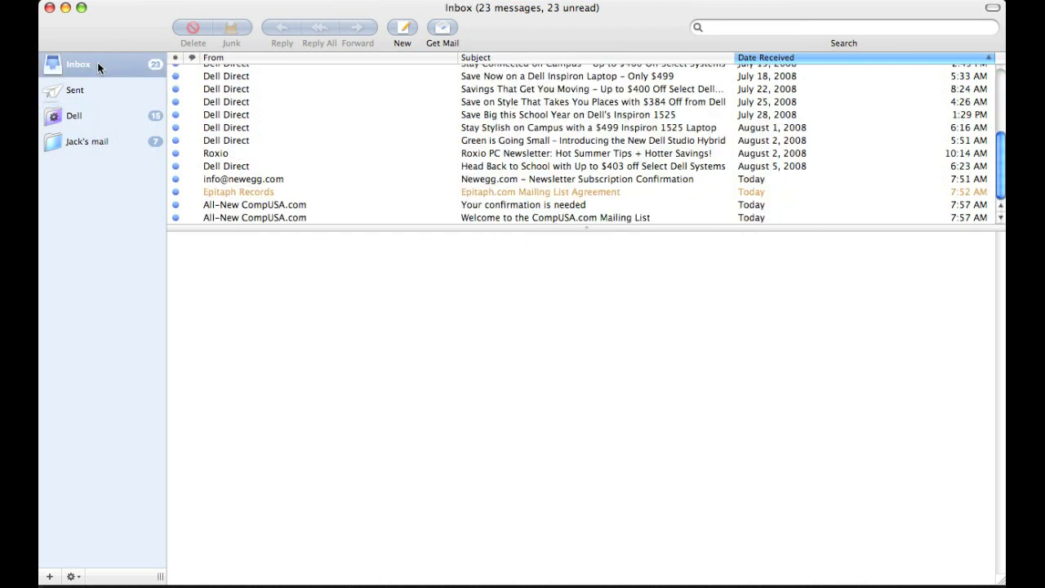
scroll(556, 163, up, 5)
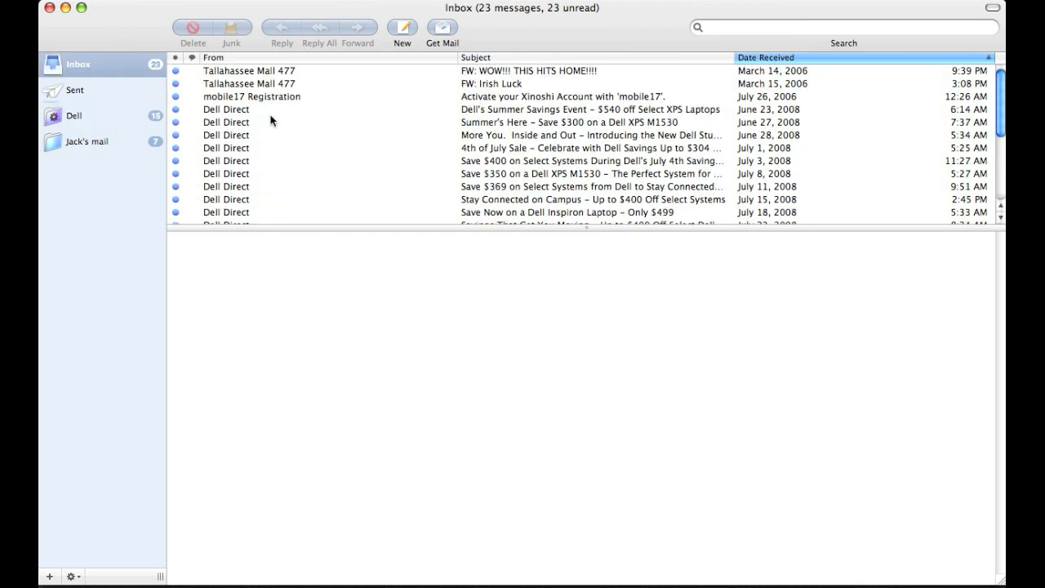
scroll(271, 120, down, 5)
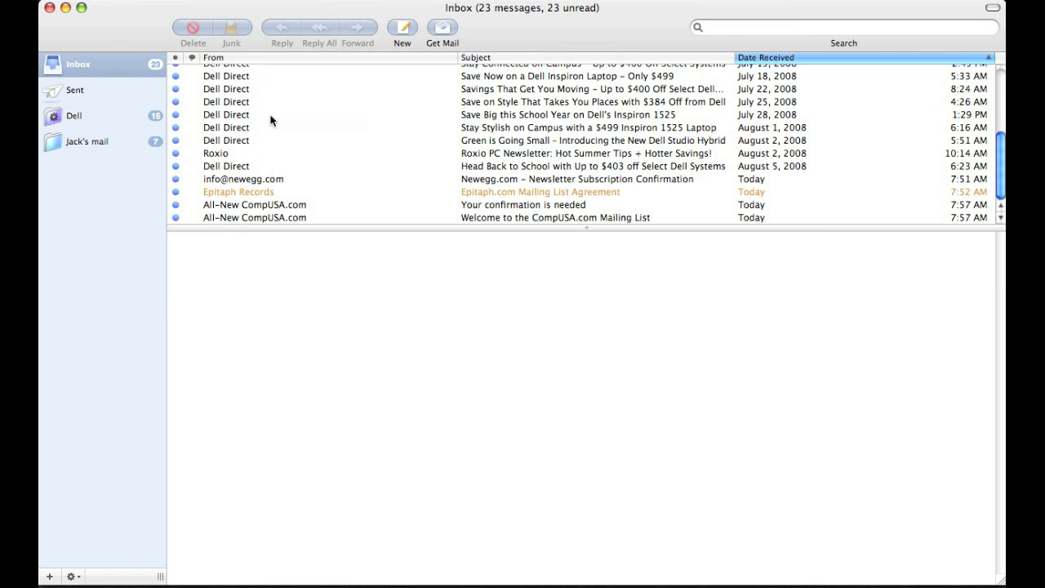
scroll(271, 120, up, 5)
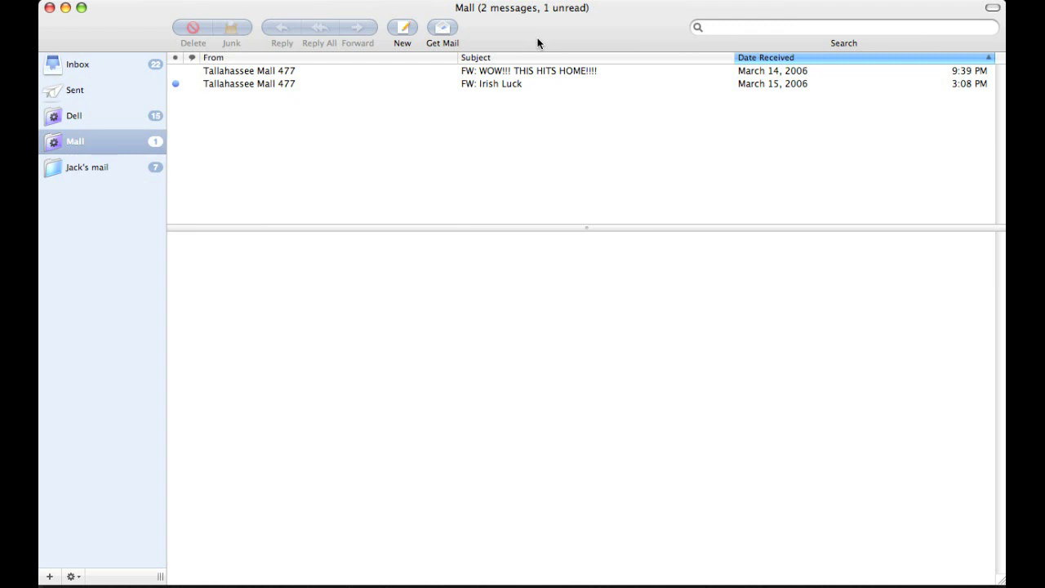
click(149, 65)
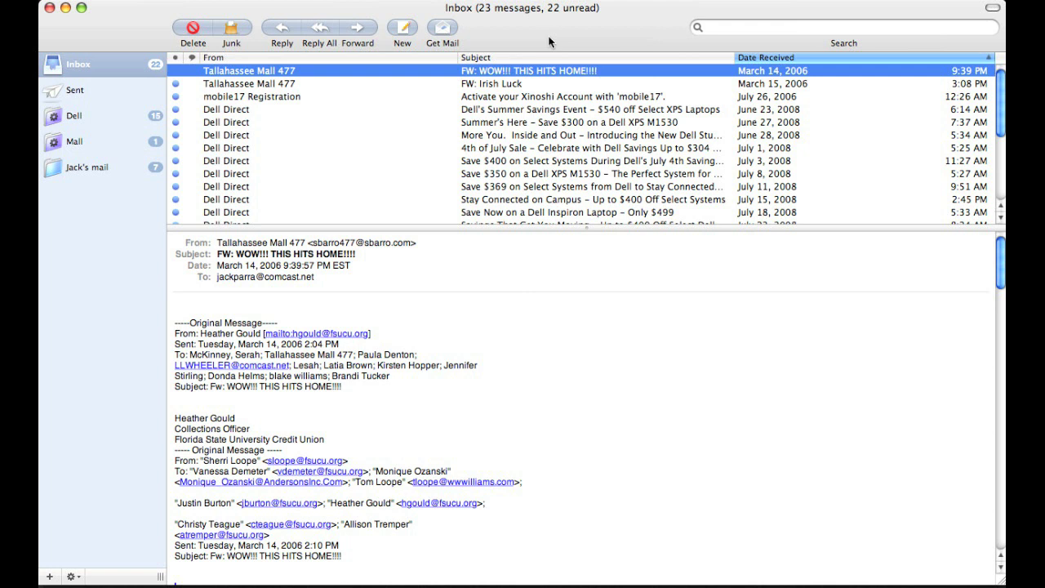
Step: Search the Inbox for comp usa and save the results as a smart mailbox named comp usa
click(719, 29)
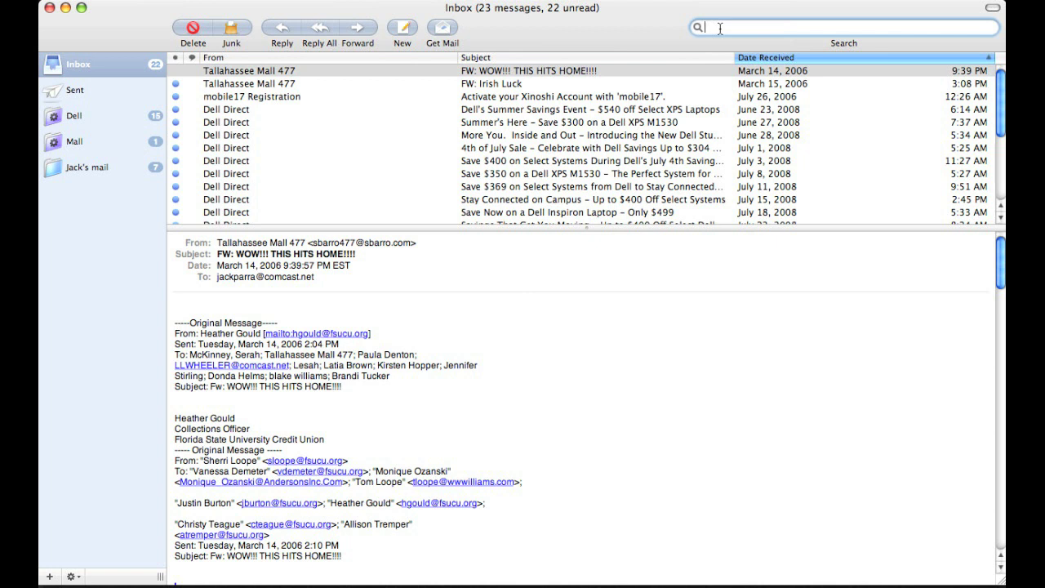
text(comp usa)
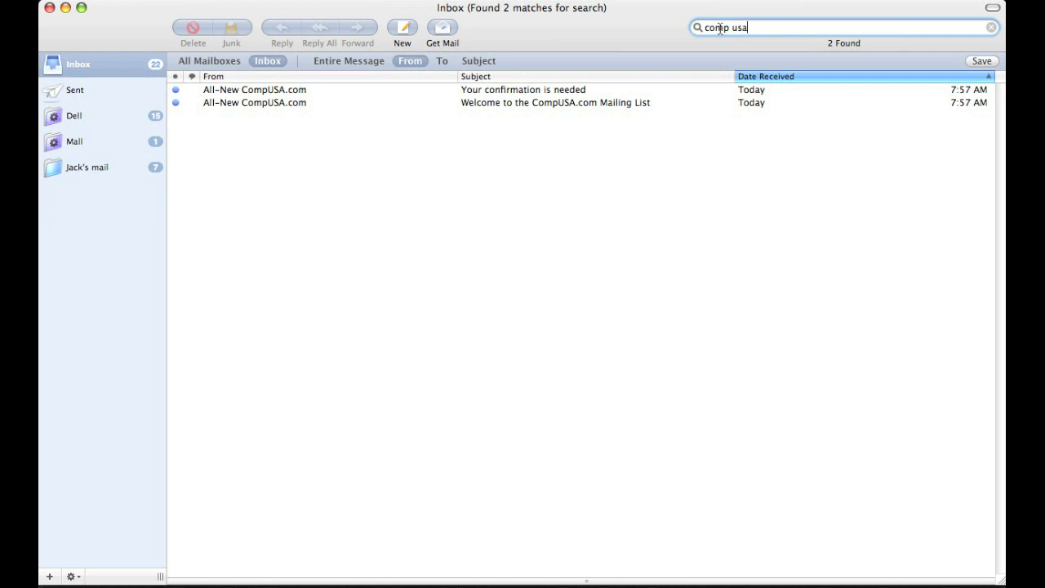
click(981, 61)
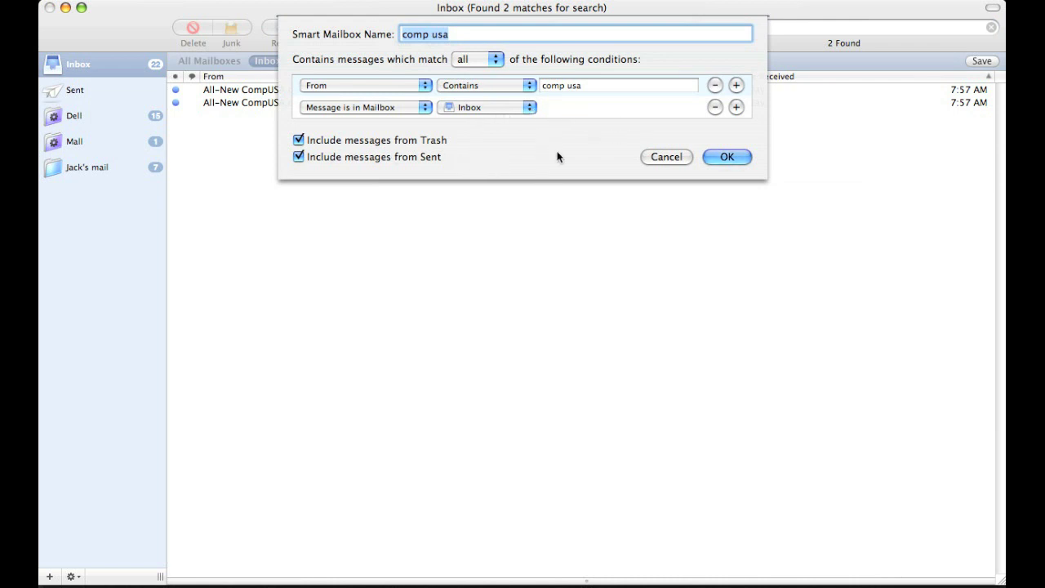
click(730, 160)
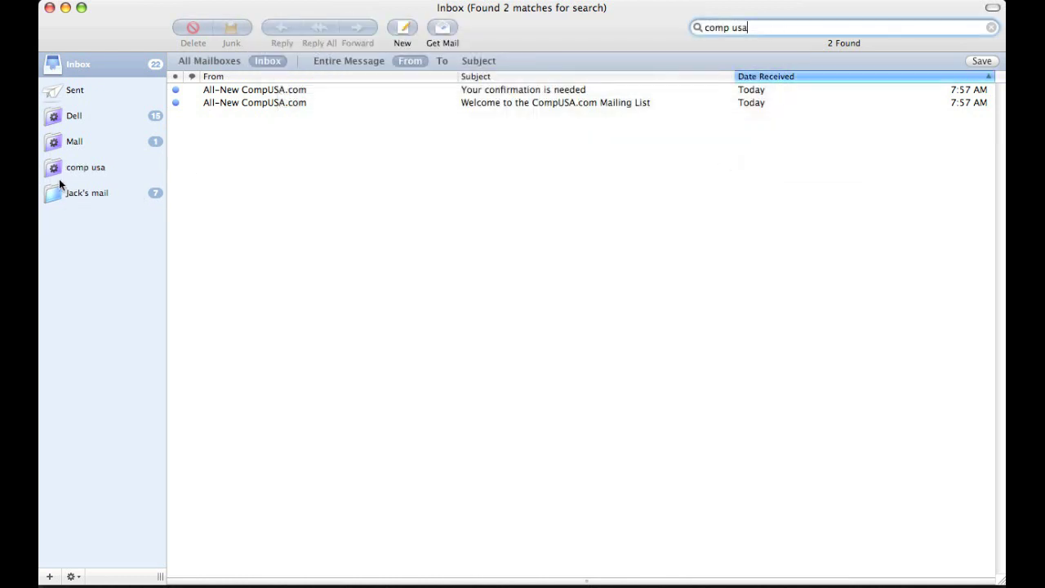
Step: Review the comp usa, Jack's mail and Dell mailboxes in turn
click(58, 169)
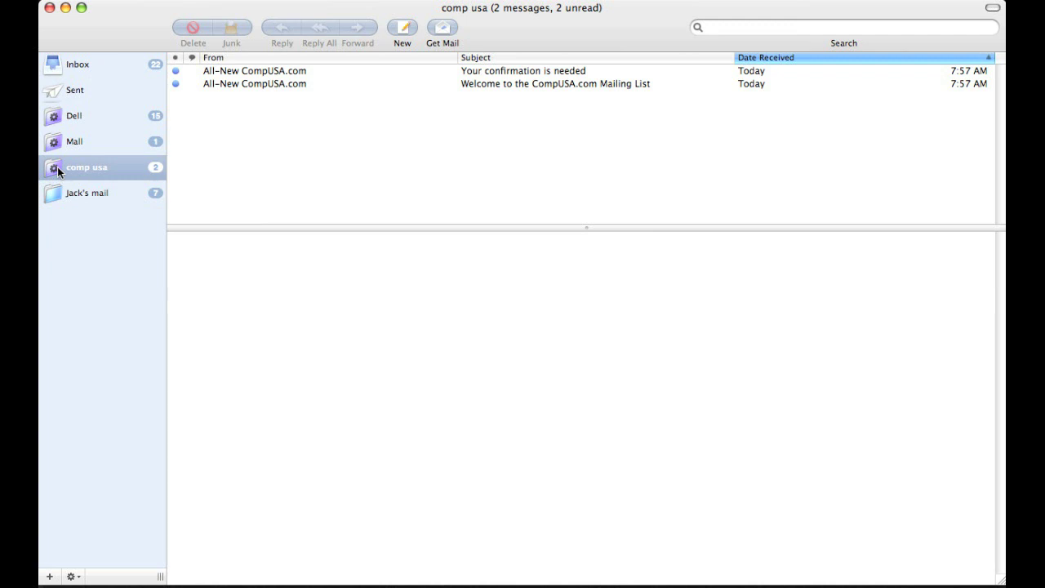
click(92, 194)
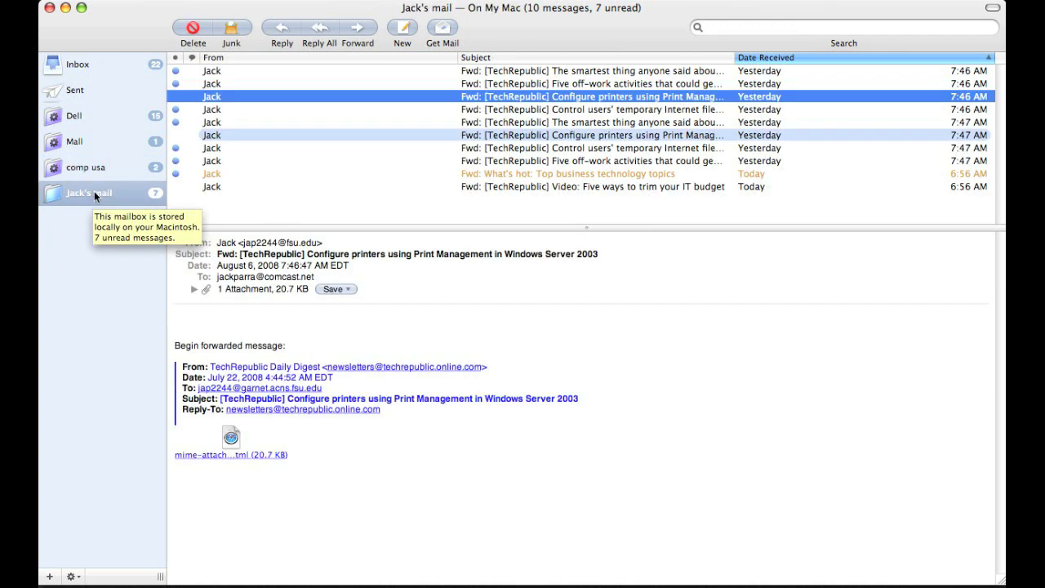
click(112, 120)
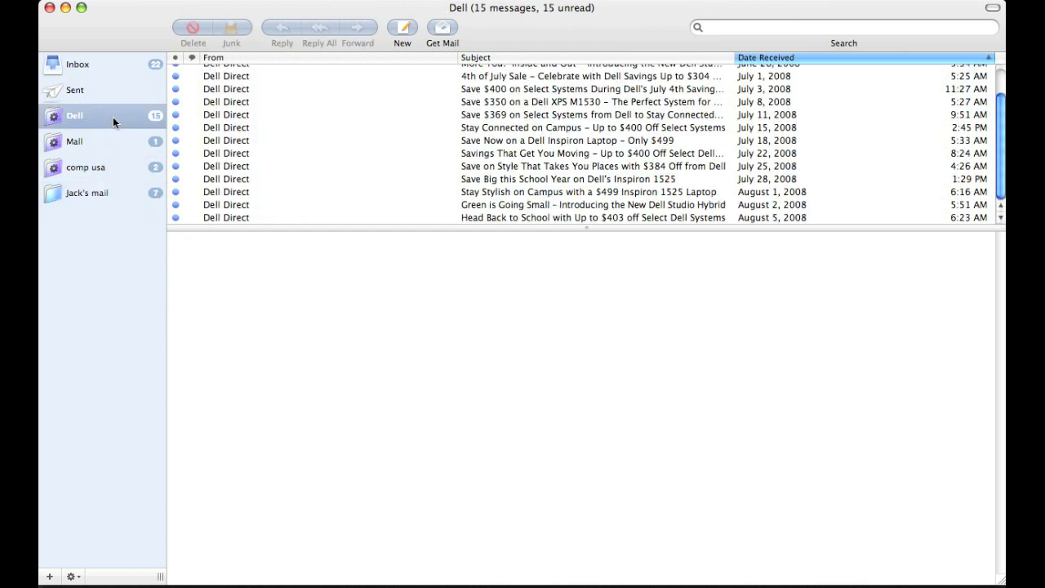